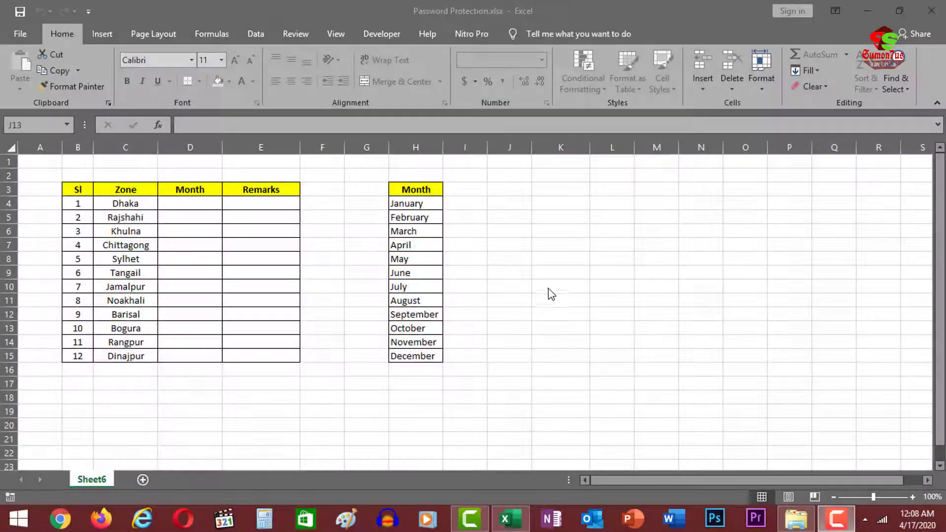
# Step: Try deleting content in the sheet and cells F9 and H7; each attempt triggers the protected-sheet warning
pyautogui.press('Delete')
pyautogui.click(479, 298)
pyautogui.click(337, 268)
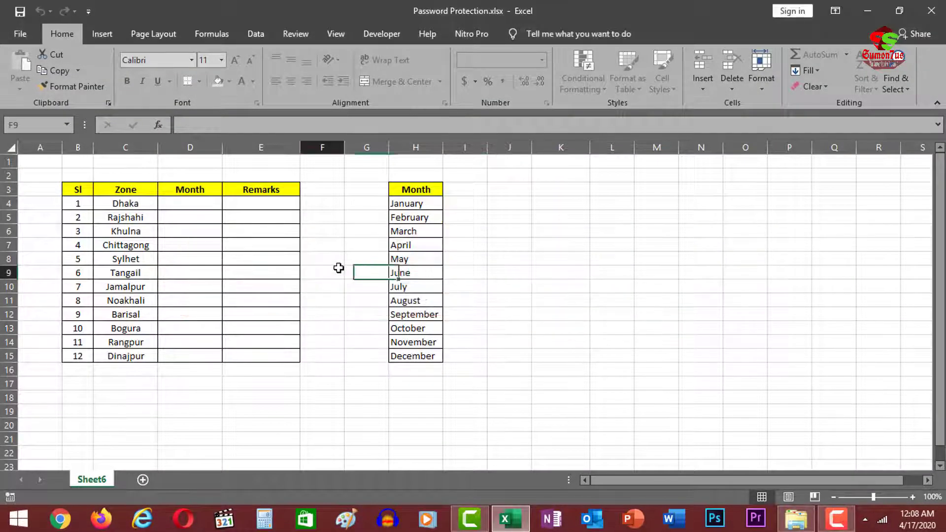
pyautogui.press('Delete')
pyautogui.click(481, 298)
pyautogui.click(415, 245)
pyautogui.press('Delete')
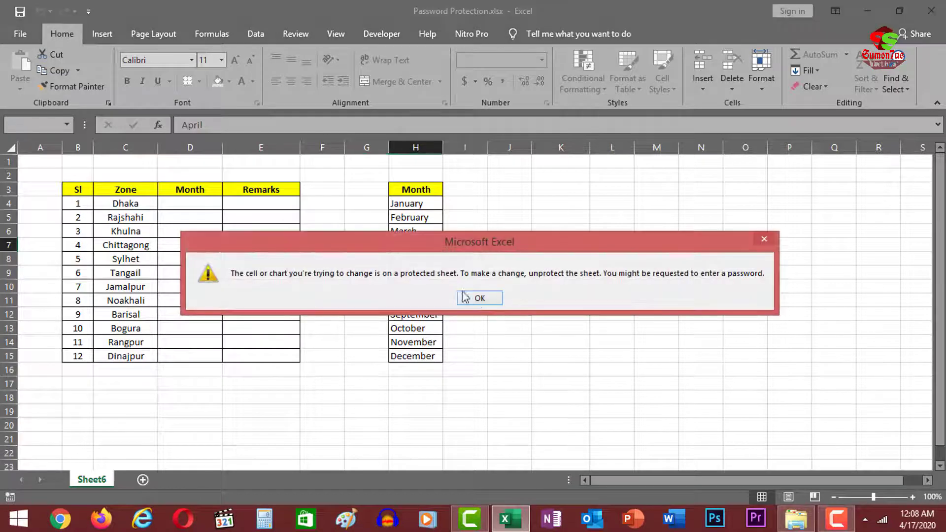
pyautogui.press('Return')
# Step: Try deleting in cells C8, C6 and J8, dismissing each protected-sheet warning
pyautogui.click(148, 260)
pyautogui.press('Delete')
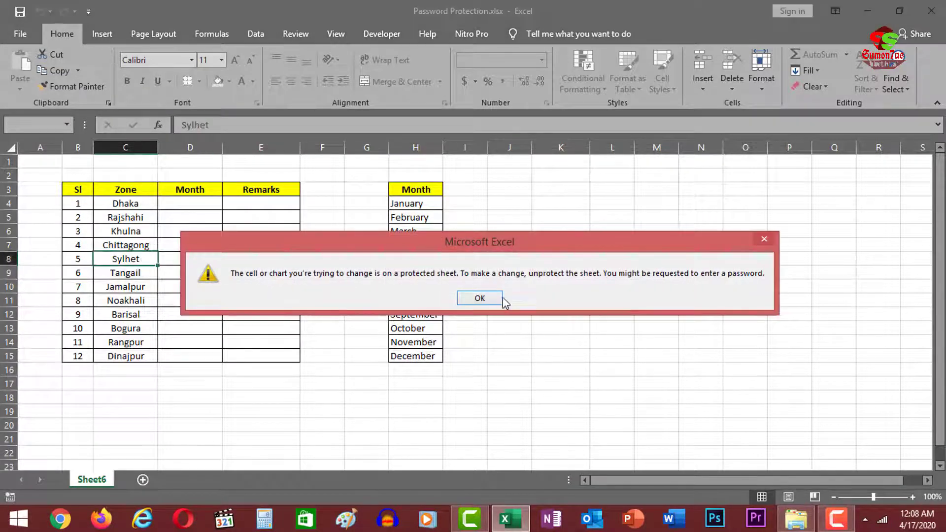
pyautogui.click(461, 299)
pyautogui.click(148, 233)
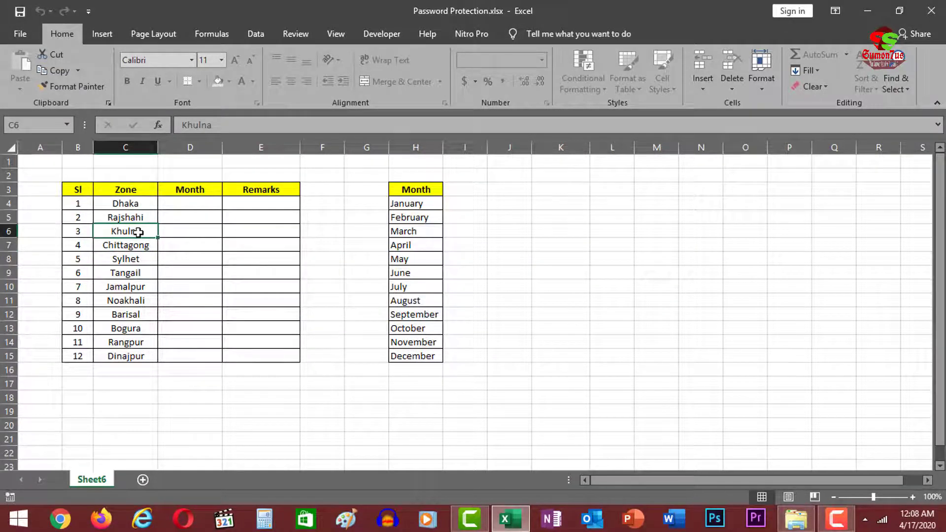
pyautogui.press('Delete')
pyautogui.click(475, 298)
pyautogui.click(513, 259)
pyautogui.press('Delete')
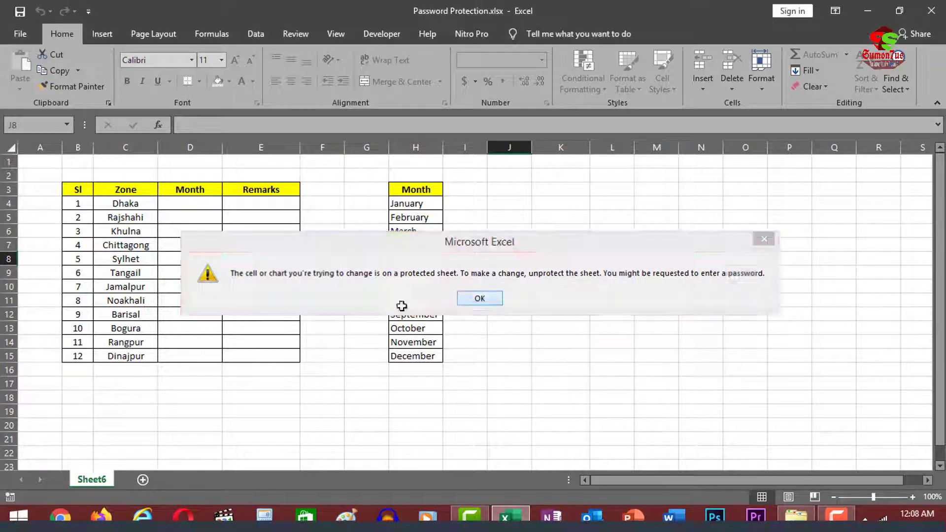
pyautogui.click(479, 298)
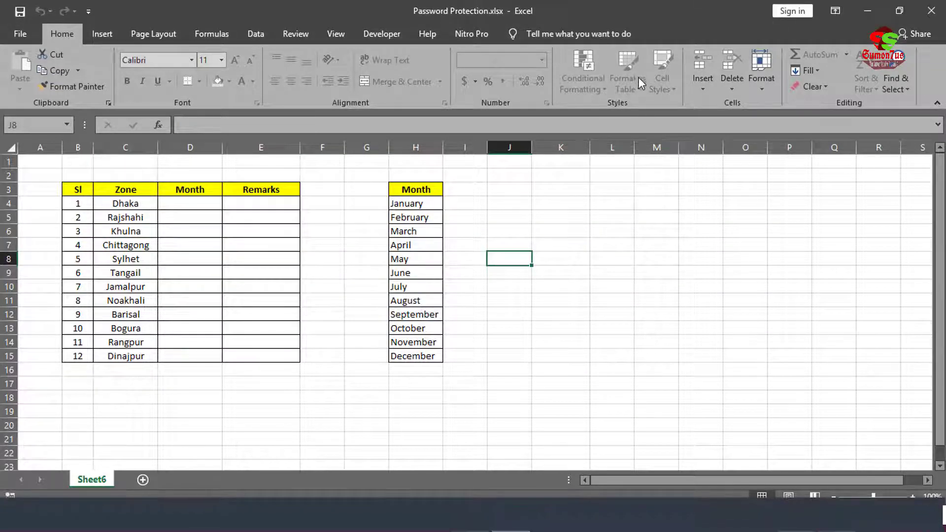
# Step: Try Review > Unprotect Sheet with several guessed passwords, each rejected as incorrect
pyautogui.click(297, 34)
pyautogui.click(504, 64)
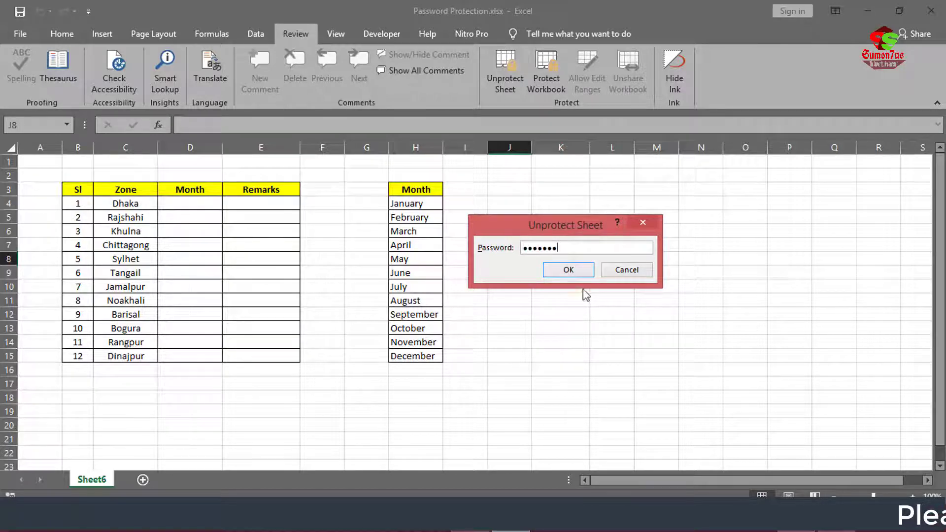
pyautogui.click(568, 271)
pyautogui.click(481, 298)
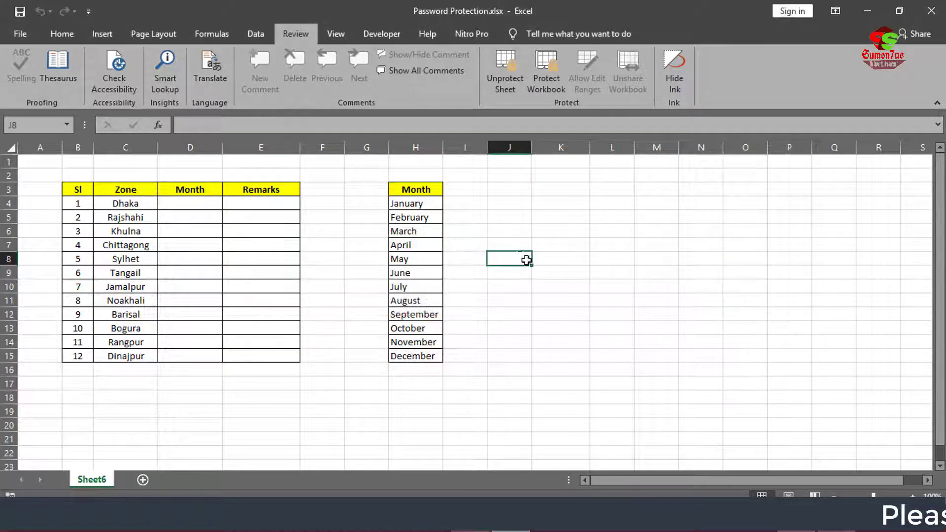
pyautogui.click(503, 69)
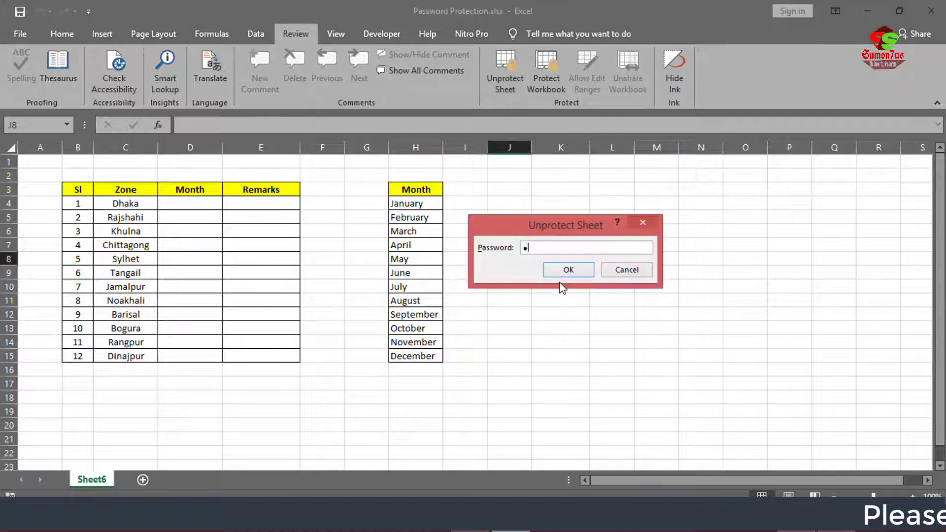
pyautogui.click(566, 272)
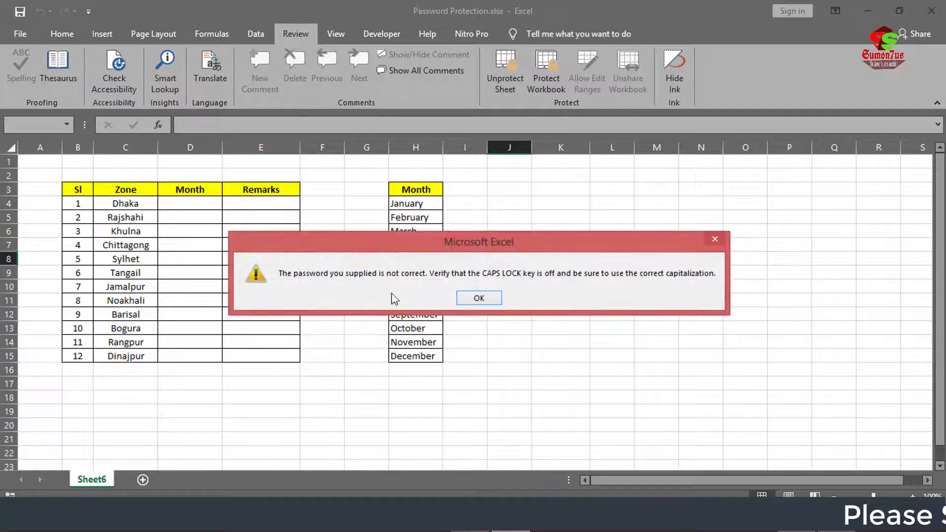
pyautogui.click(482, 299)
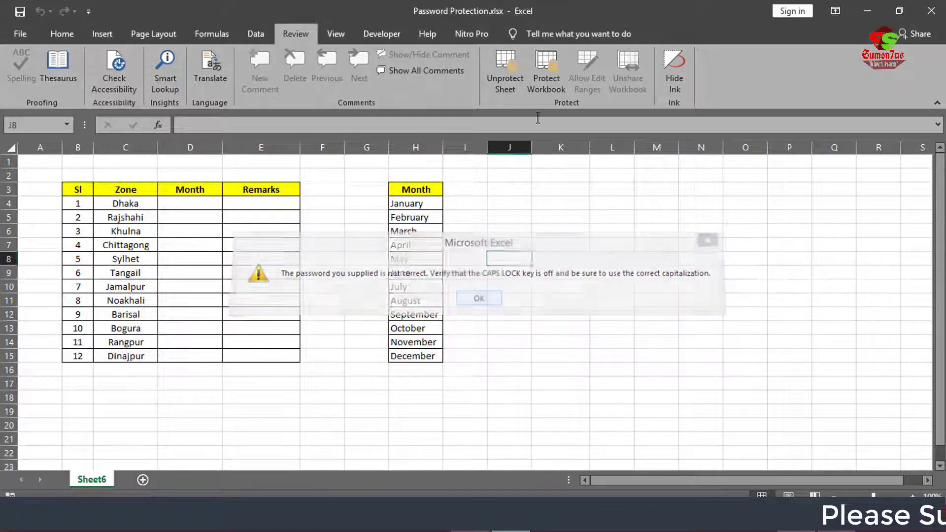
pyautogui.click(505, 69)
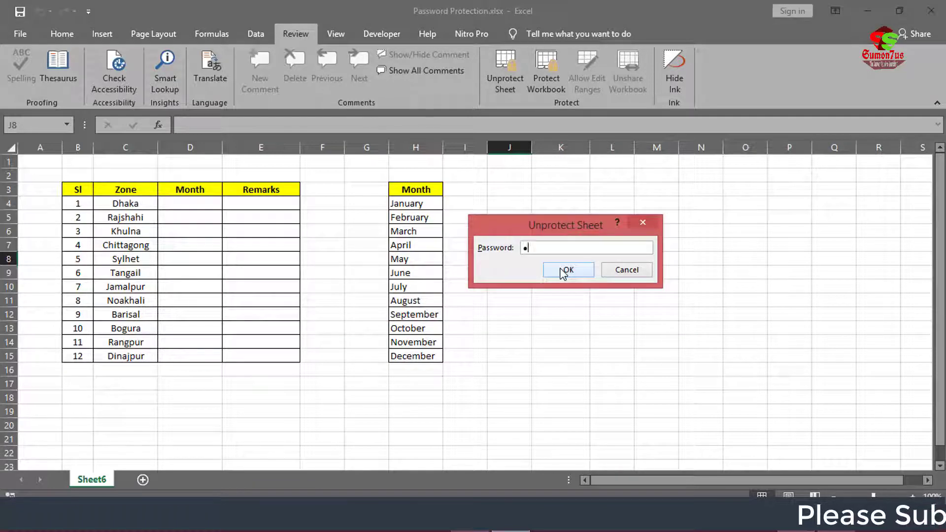
pyautogui.click(565, 273)
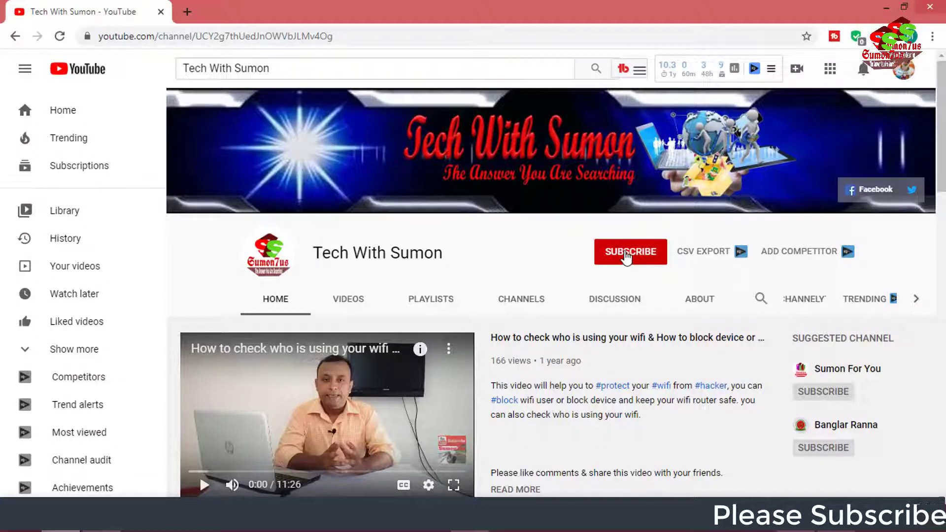
# Step: Subscribe to the tech channel and view its notification bell options
pyautogui.click(626, 257)
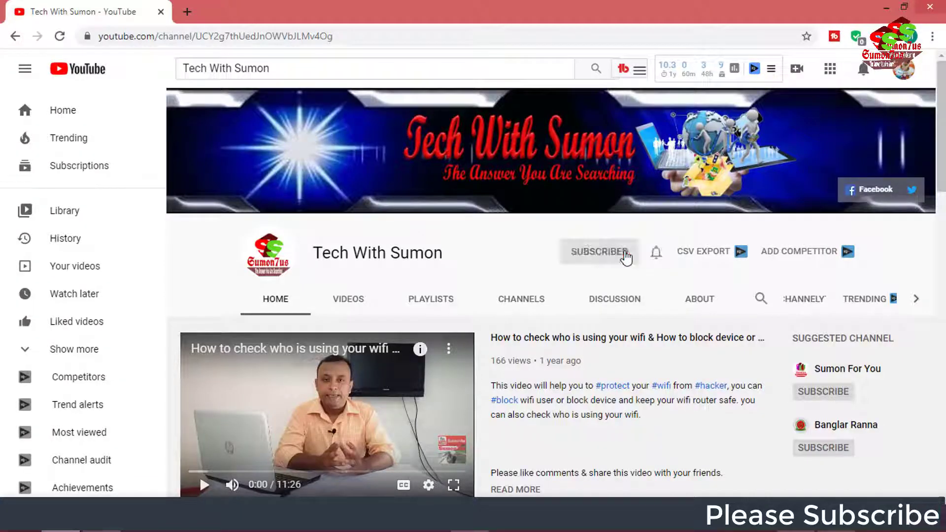
pyautogui.click(656, 254)
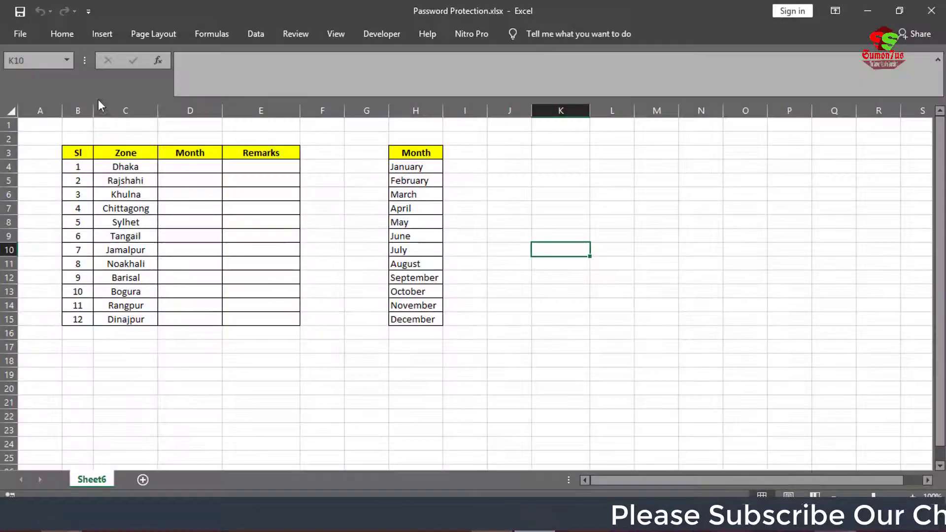
# Step: Try editing cells E7 and F8, dismiss both protection warnings, then close Excel
pyautogui.click(261, 207)
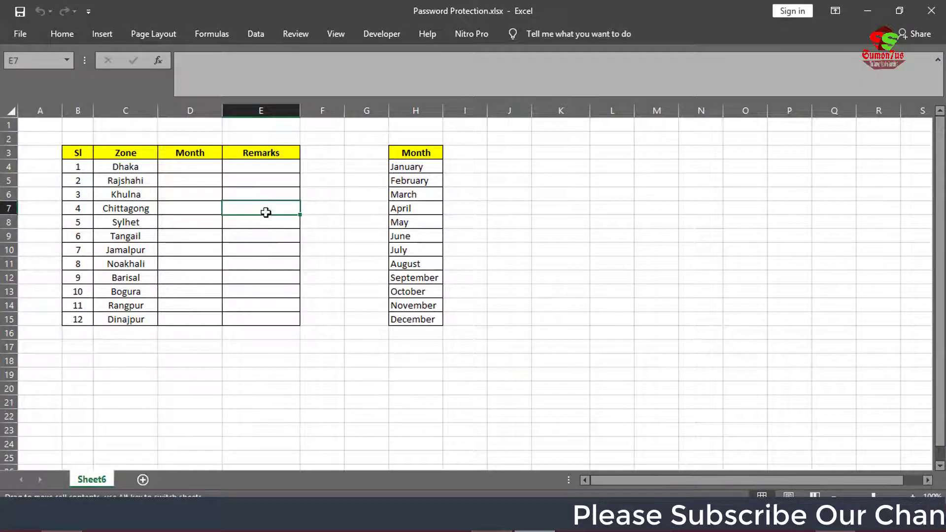
pyautogui.doubleClick(267, 210)
pyautogui.click(479, 298)
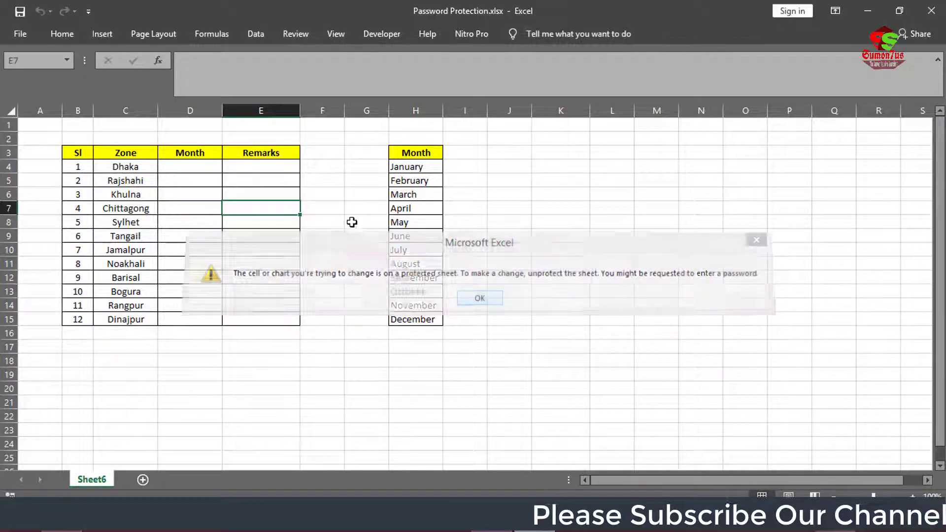
pyautogui.doubleClick(339, 222)
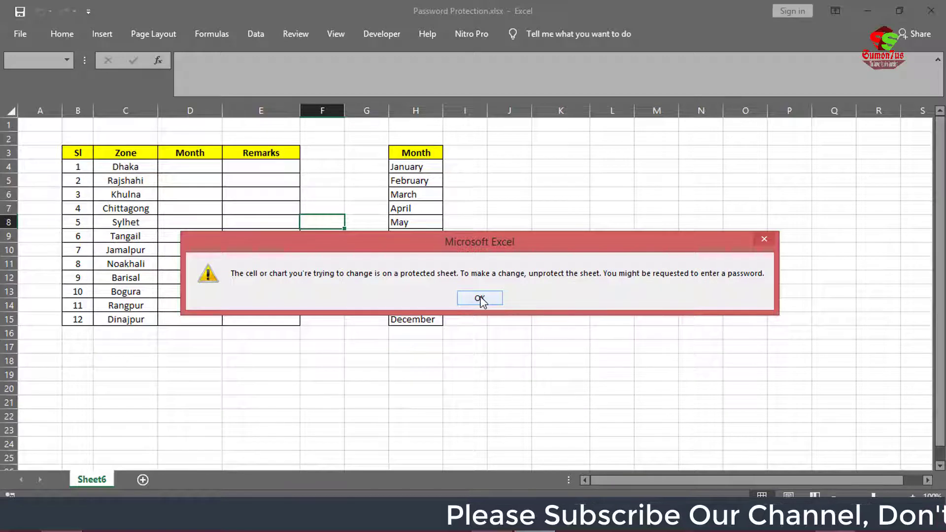
pyautogui.click(479, 298)
pyautogui.click(463, 236)
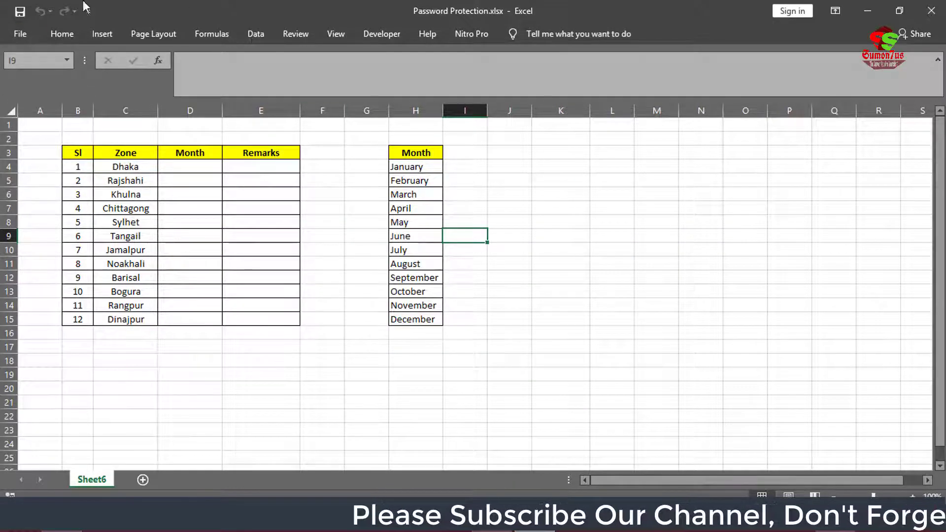
pyautogui.click(932, 14)
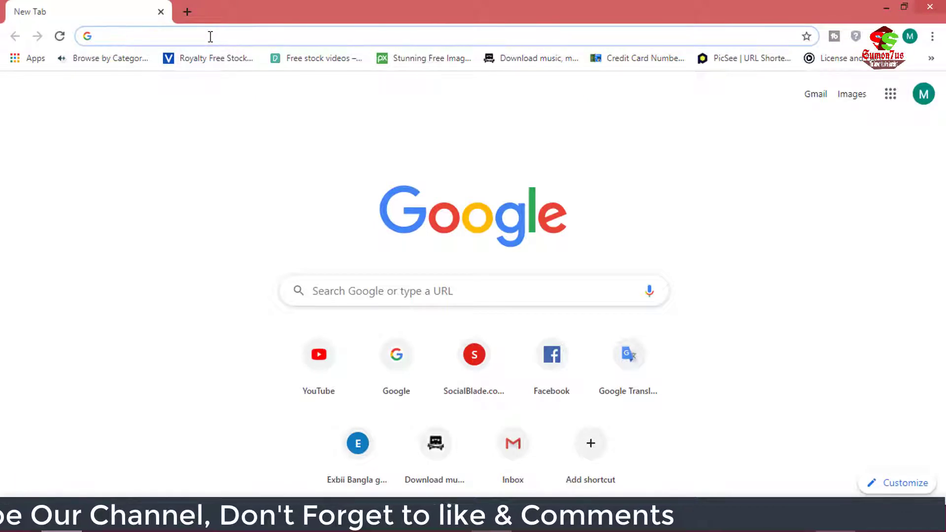
# Step: Go to excel.xartifex.com in a new Chrome tab
pyautogui.write('exc')
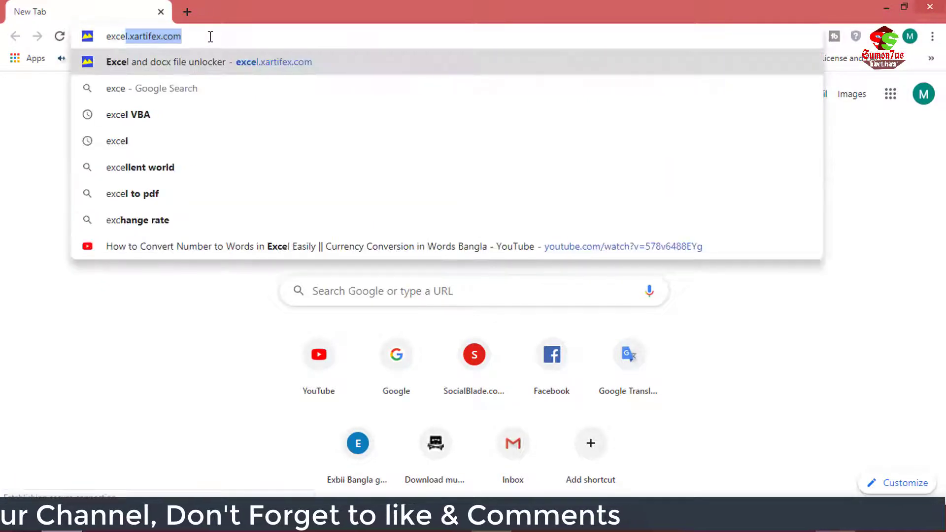
pyautogui.write('el')
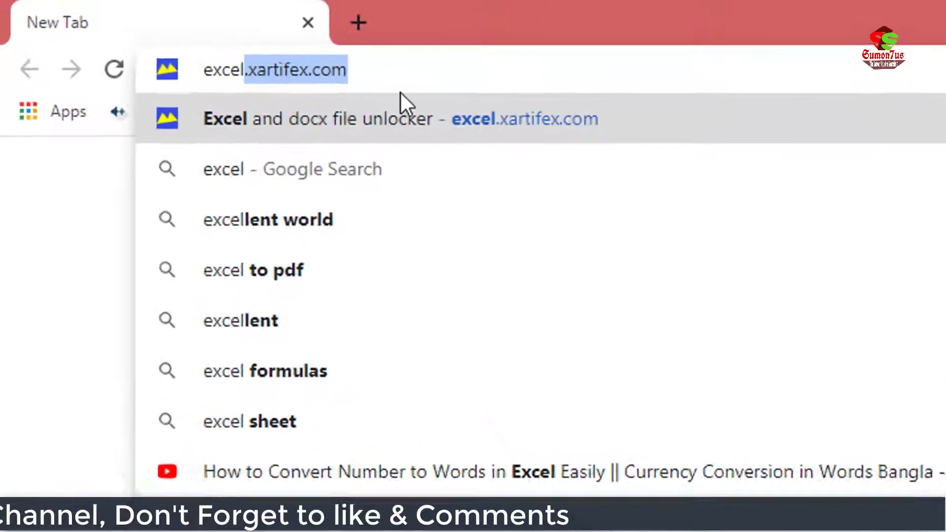
pyautogui.write('.x')
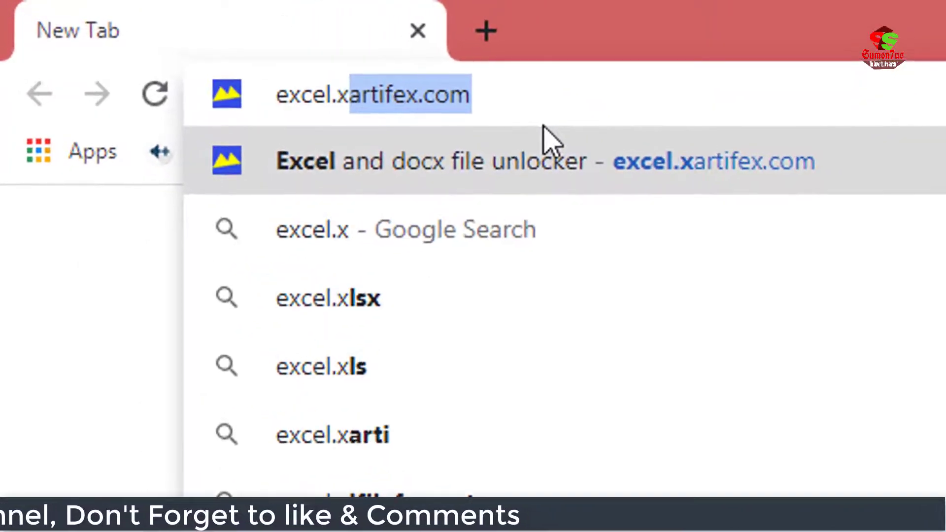
pyautogui.write('arti')
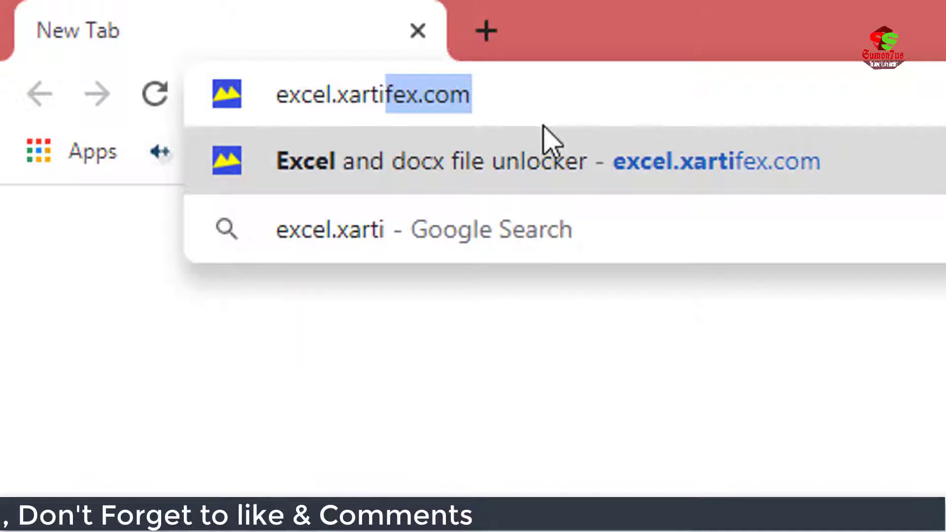
pyautogui.write('fex')
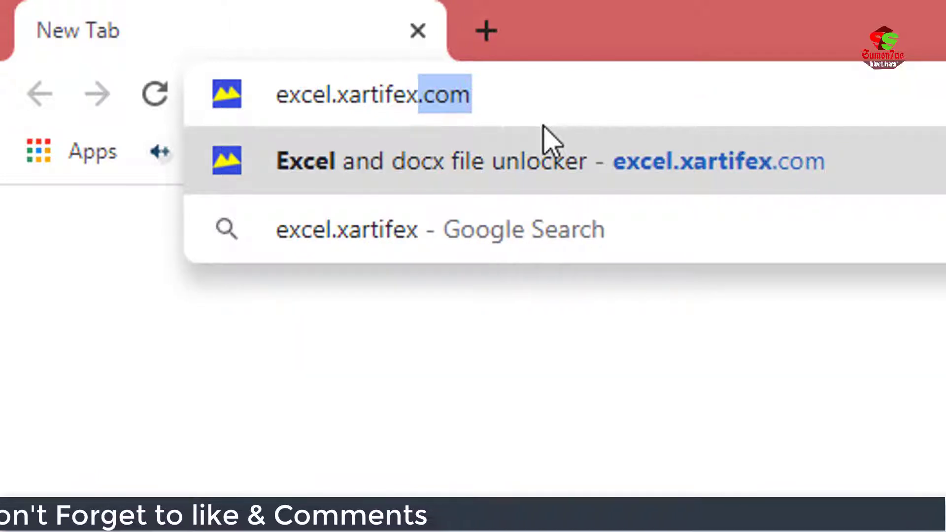
pyautogui.write('.c')
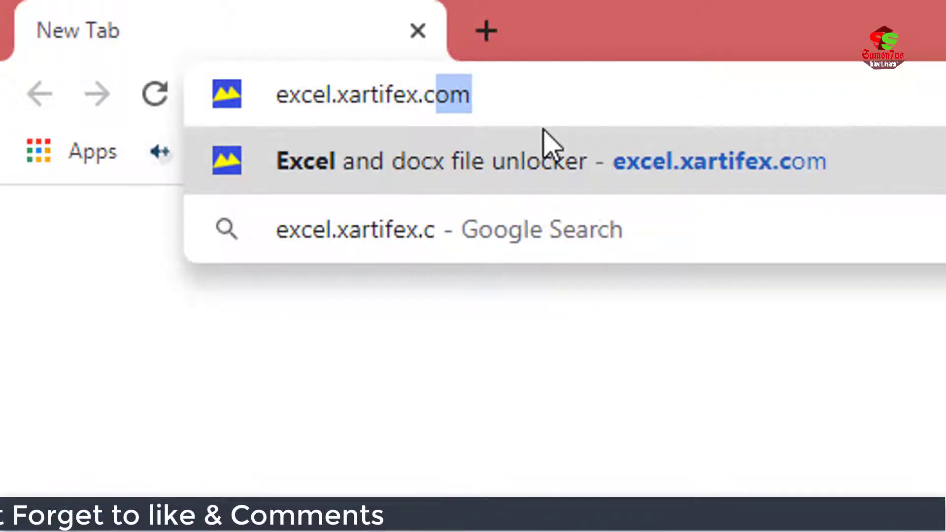
pyautogui.write('om')
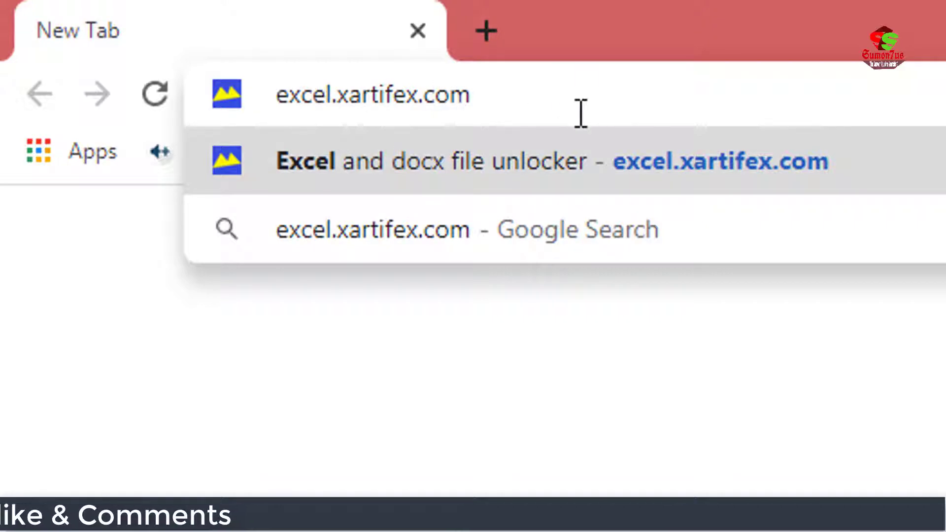
pyautogui.press('Return')
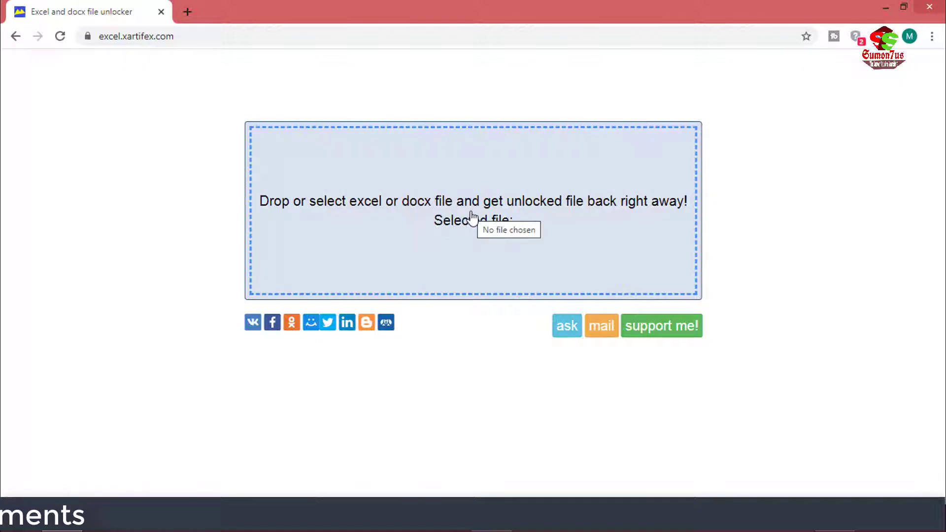
# Step: Drag Password Protection.xlsx from the desktop onto the unlocker's drop zone, then maximize Chrome
pyautogui.click(472, 213)
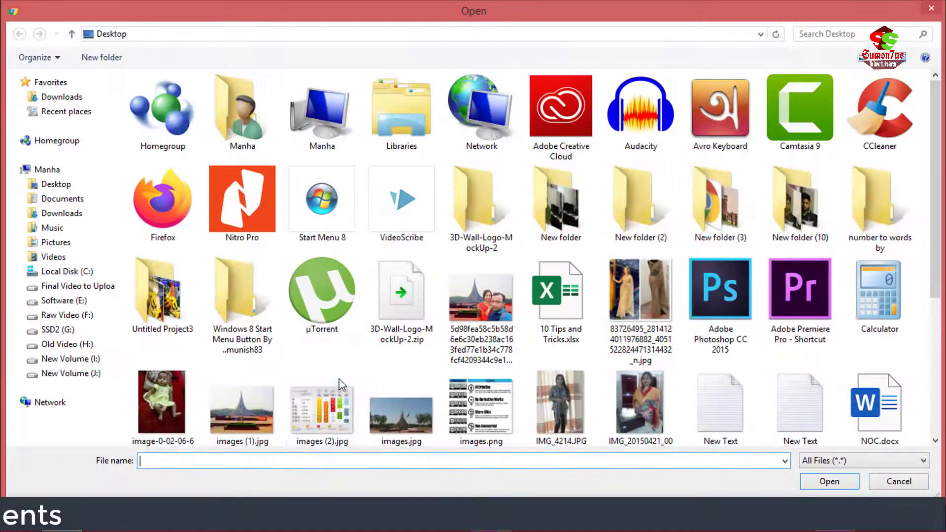
pyautogui.moveTo(933, 175); pyautogui.dragTo(933, 320)
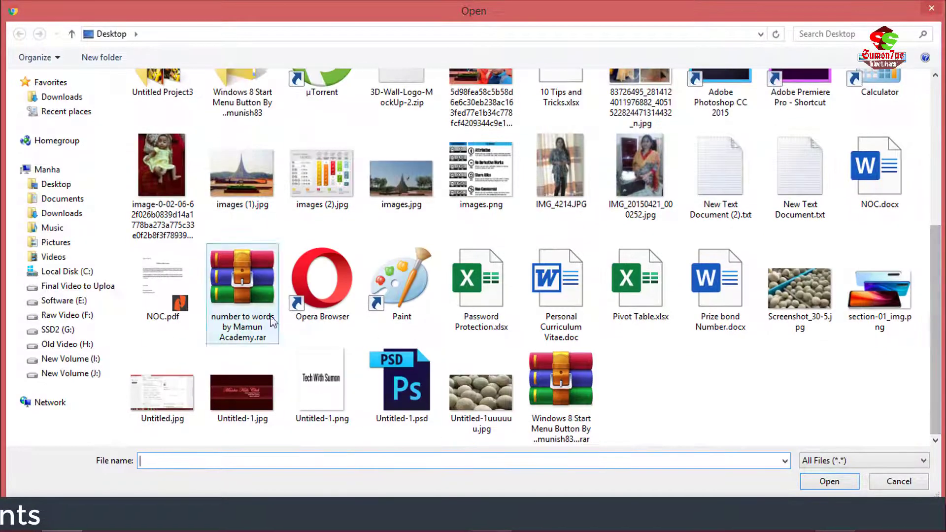
pyautogui.click(929, 9)
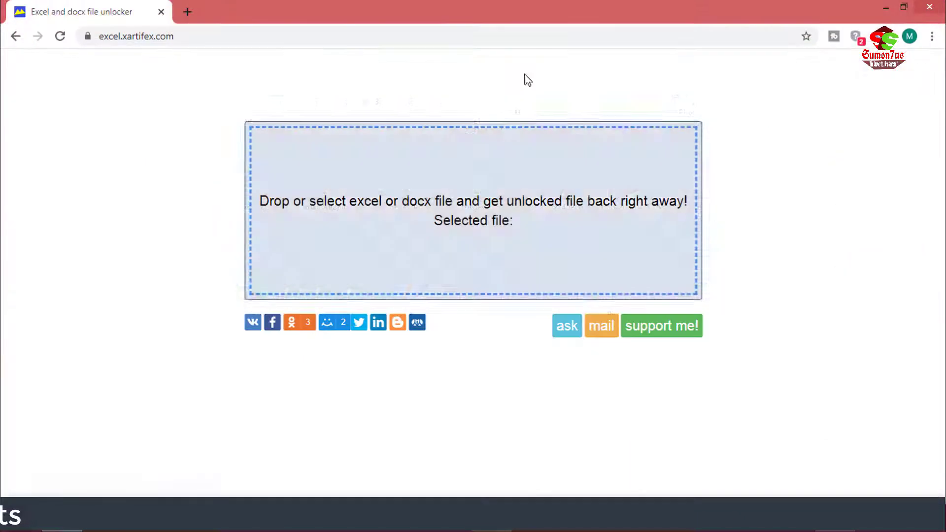
pyautogui.click(901, 6)
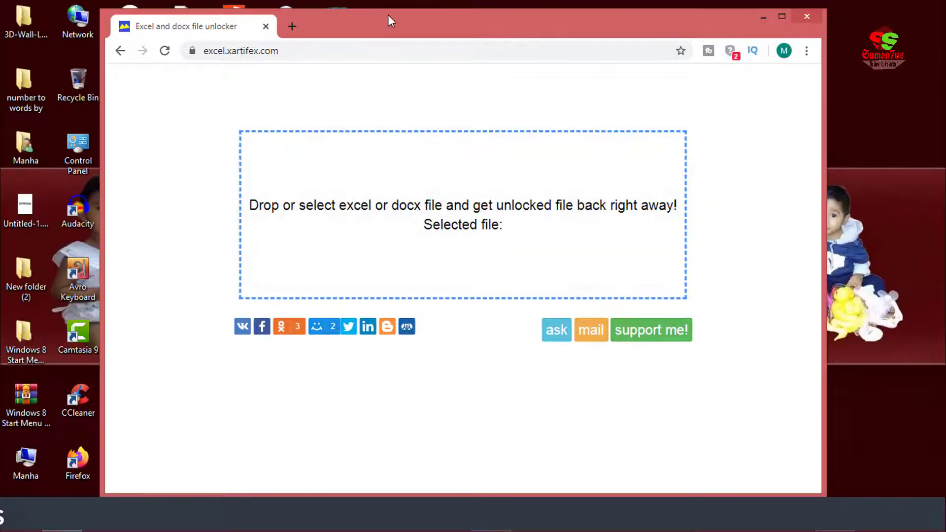
pyautogui.moveTo(389, 20); pyautogui.dragTo(655, 38)
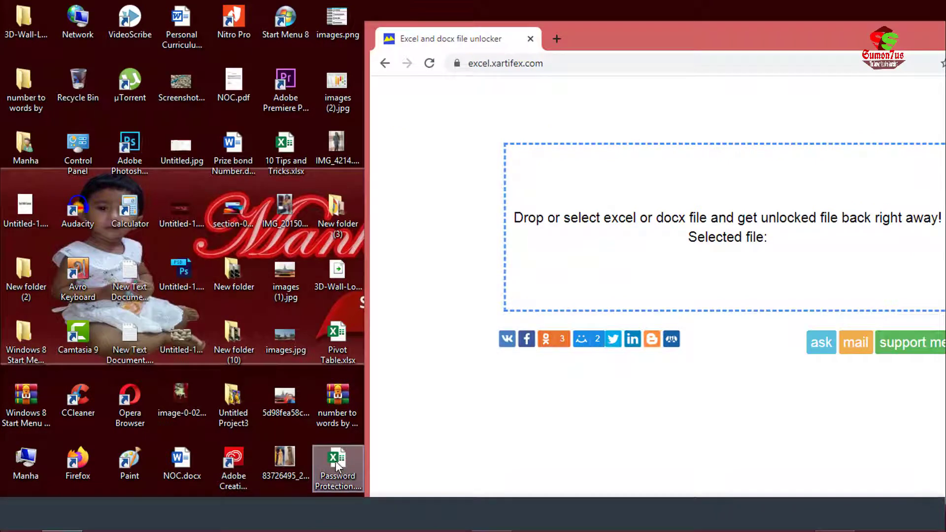
pyautogui.moveTo(362, 449); pyautogui.dragTo(635, 229)
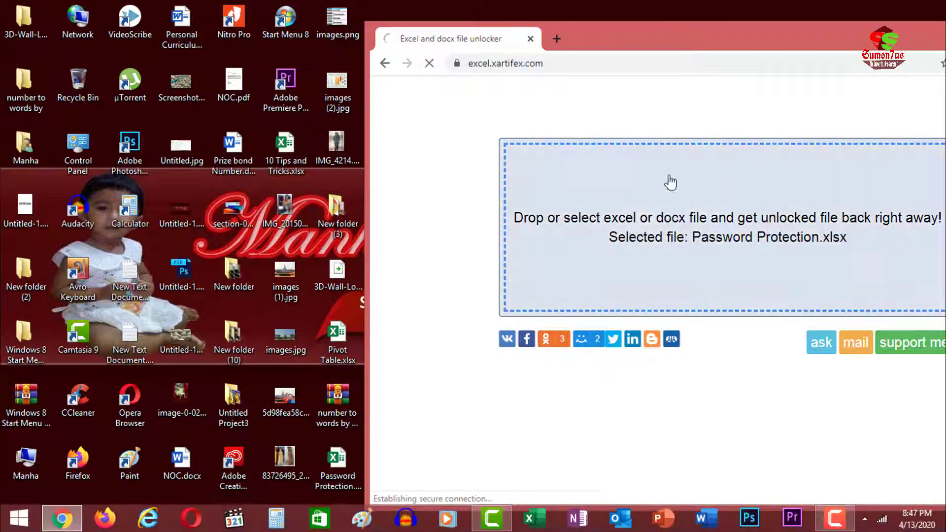
pyautogui.doubleClick(744, 38)
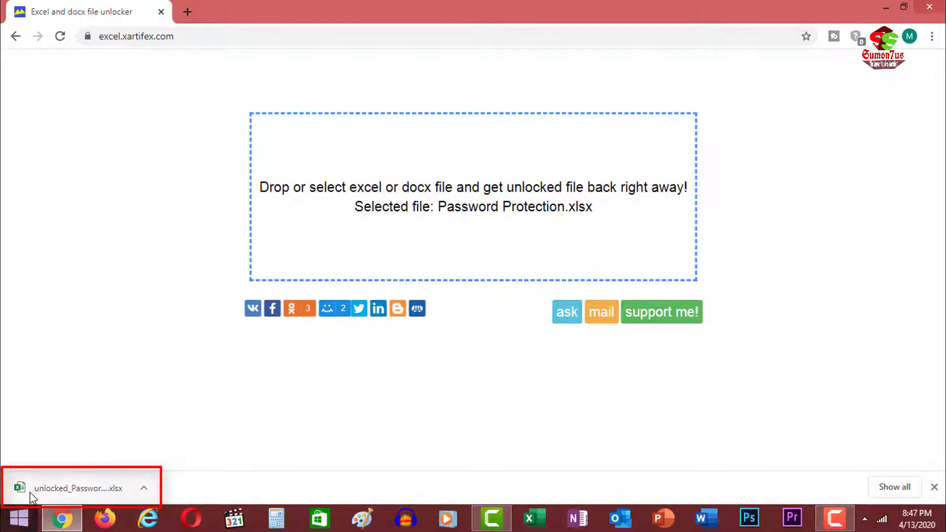
# Step: Open the downloaded unlocked workbook, enable editing, and select cells J5, J8, G5, G6 and G9
pyautogui.click(83, 489)
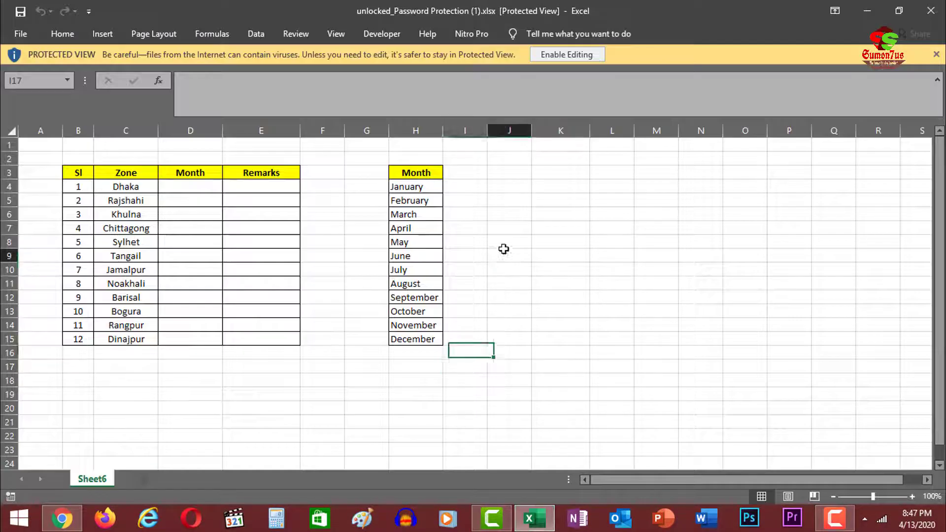
pyautogui.click(507, 252)
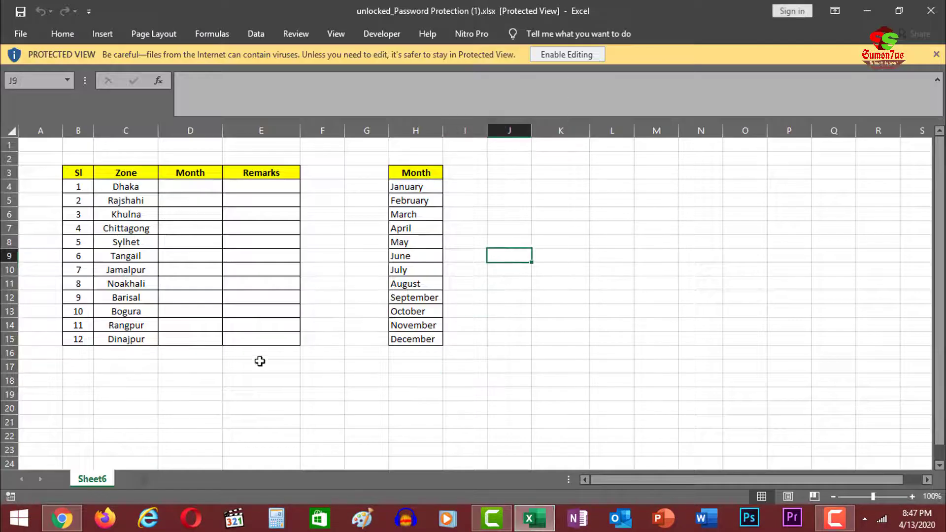
pyautogui.click(567, 55)
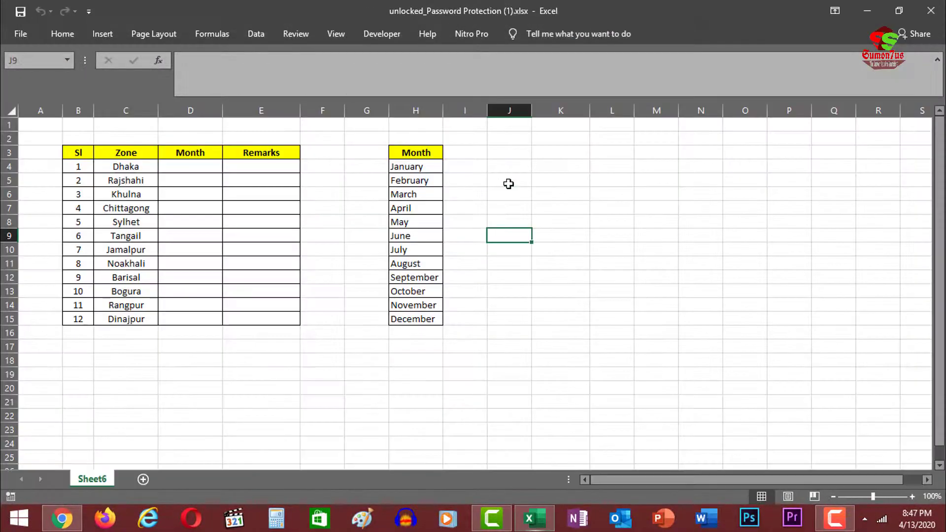
pyautogui.click(508, 181)
pyautogui.click(510, 221)
pyautogui.click(349, 184)
pyautogui.moveTo(413, 305); pyautogui.dragTo(414, 319)
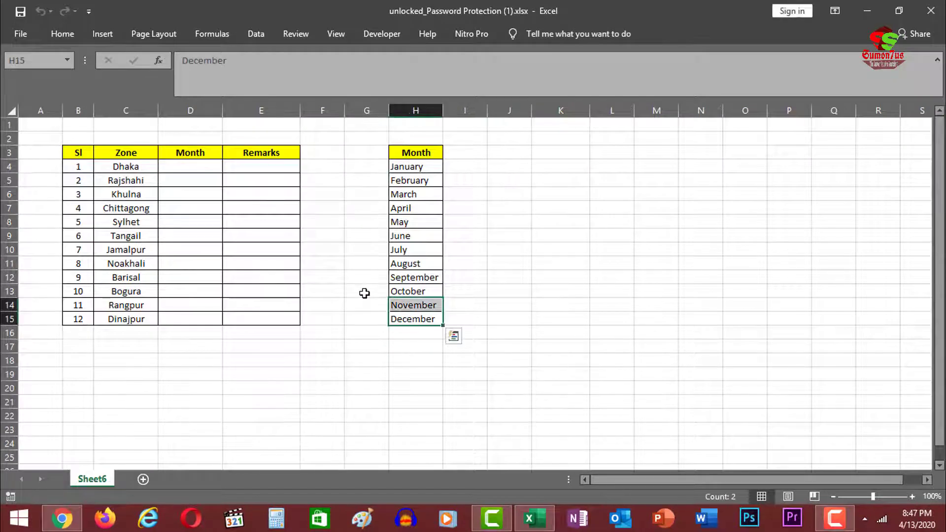
pyautogui.click(367, 235)
pyautogui.click(377, 197)
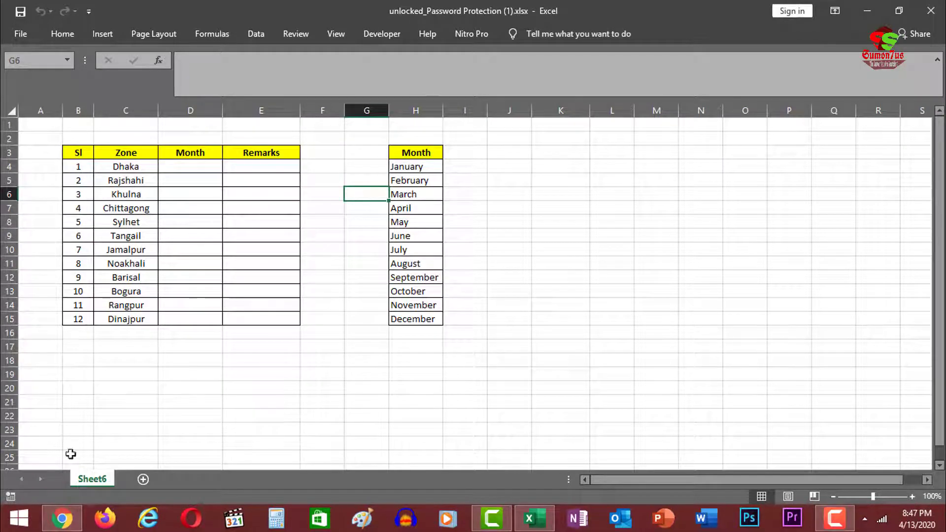
# Step: Switch between Chrome and Excel, then restore the unlocked workbook to a smaller window
pyautogui.click(62, 519)
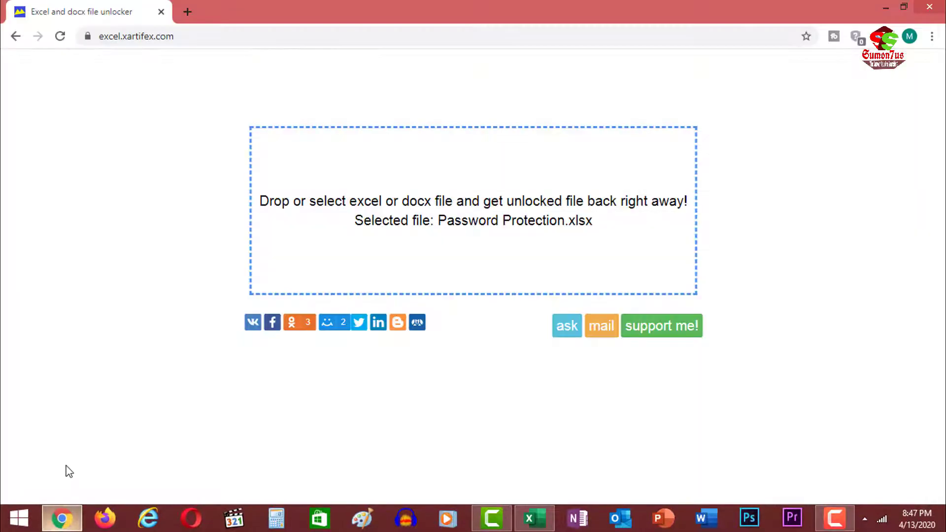
pyautogui.click(49, 519)
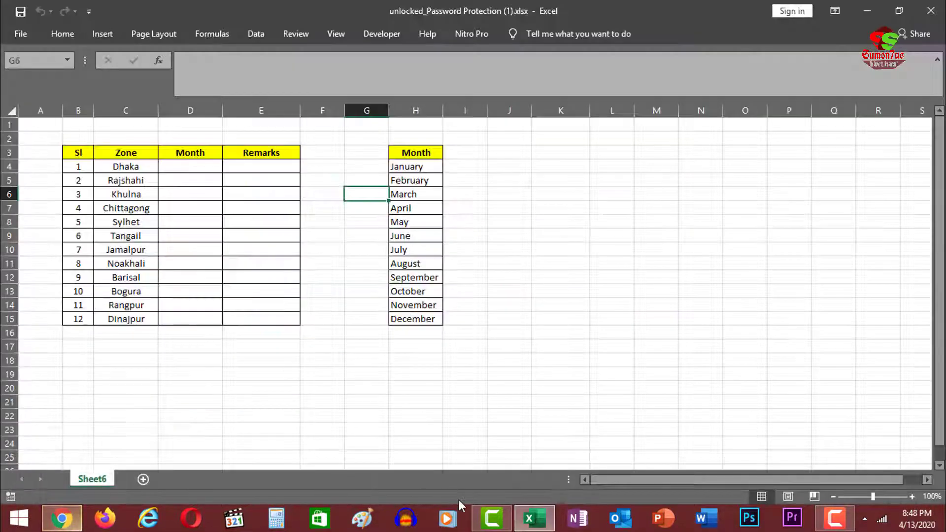
pyautogui.click(535, 518)
pyautogui.click(533, 517)
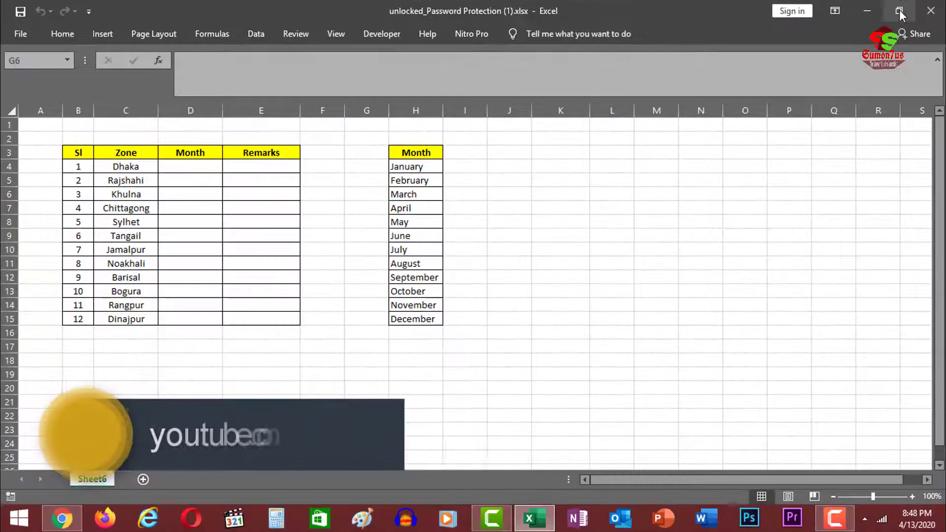
pyautogui.click(899, 11)
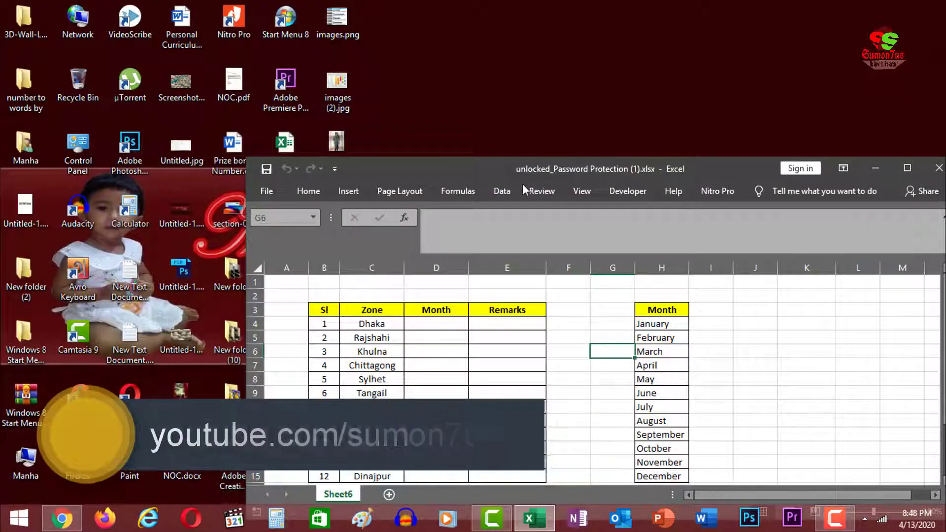
# Step: Open the original Password Protection.xlsx from the desktop and maximize it
pyautogui.moveTo(472, 162); pyautogui.dragTo(607, 46)
pyautogui.click(327, 472)
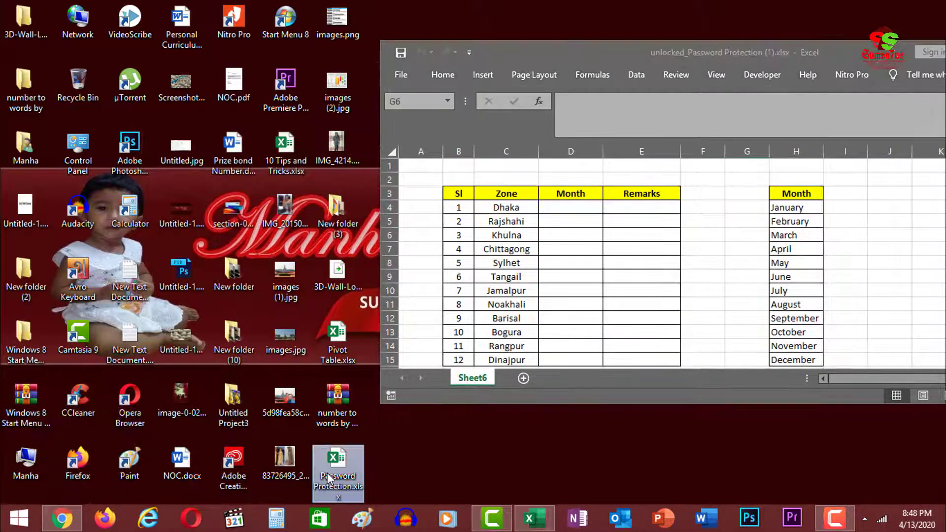
pyautogui.doubleClick(327, 472)
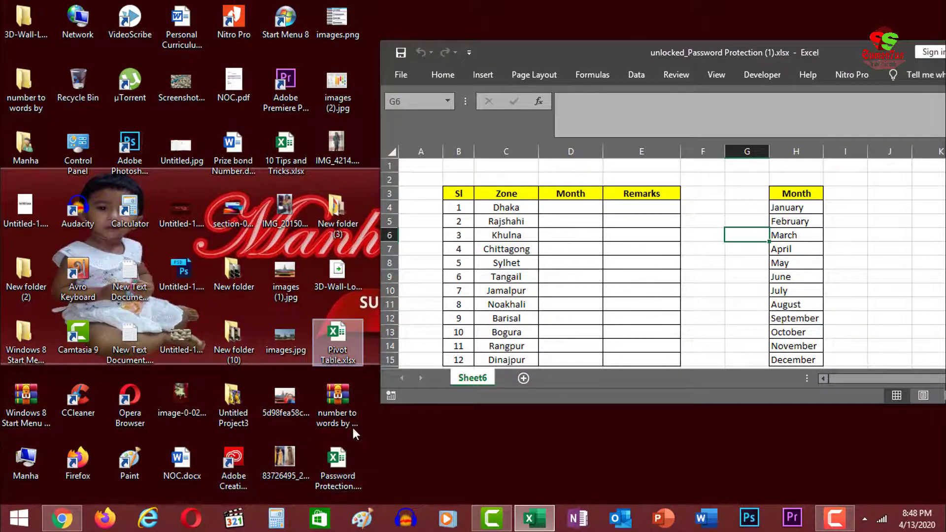
pyautogui.doubleClick(343, 465)
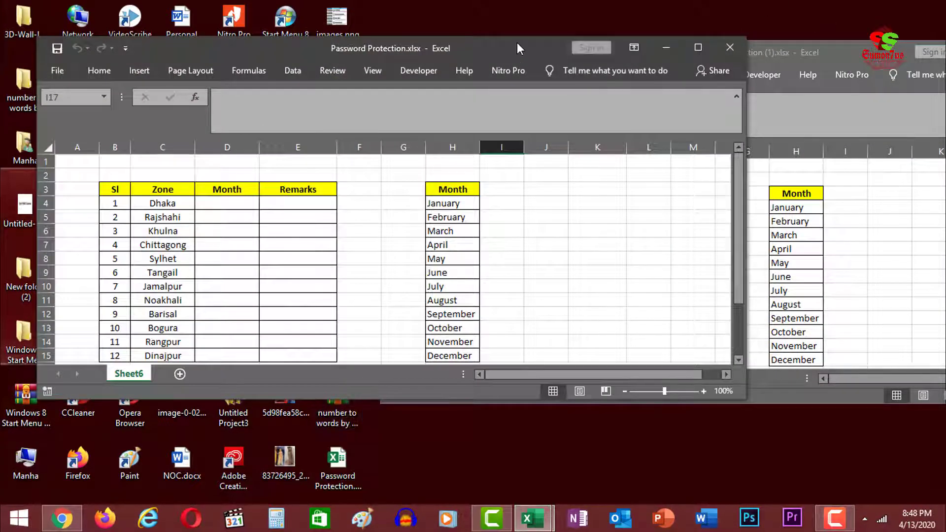
pyautogui.doubleClick(516, 43)
# Step: Try editing three cells including I11, dismissing each protected-sheet warning
pyautogui.click(489, 235)
pyautogui.doubleClick(498, 217)
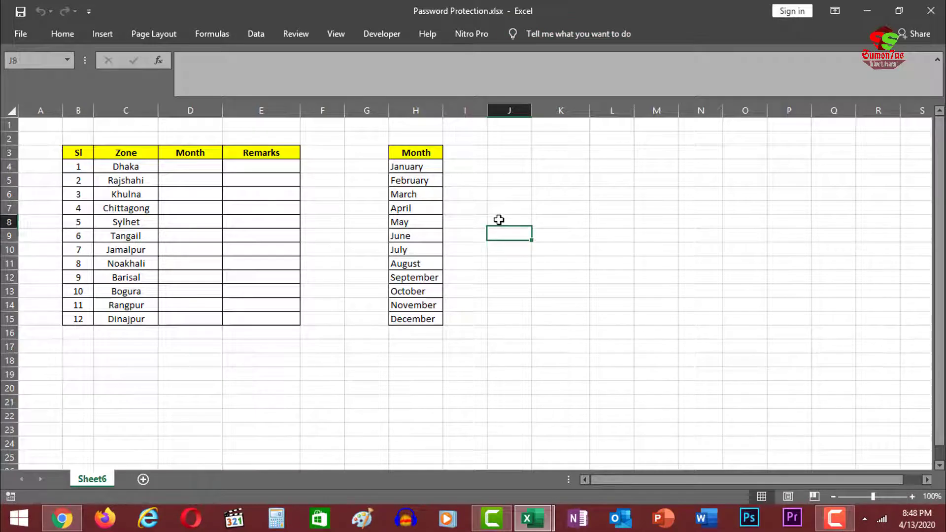
pyautogui.click(493, 302)
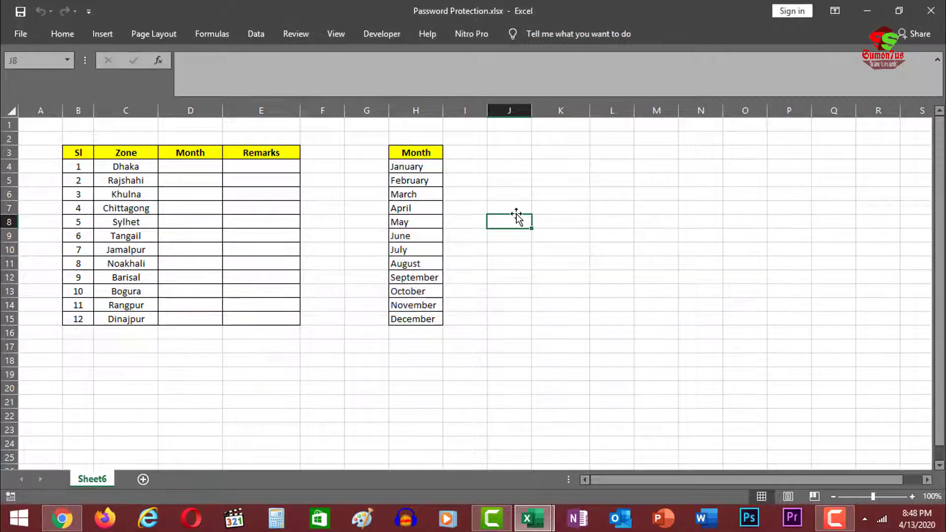
pyautogui.doubleClick(517, 218)
pyautogui.click(486, 299)
pyautogui.doubleClick(479, 264)
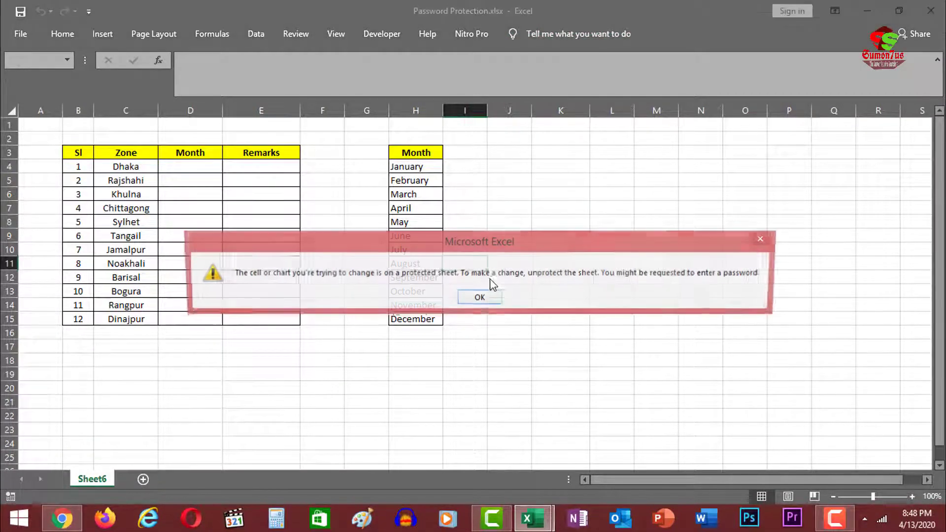
pyautogui.click(481, 298)
# Step: Restore down the original workbook and maximize the unlocked copy
pyautogui.click(899, 11)
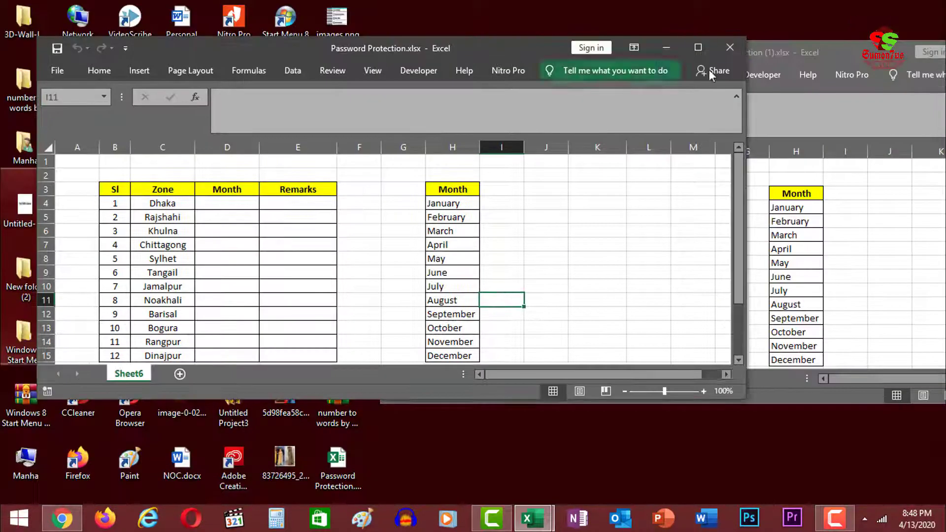
pyautogui.click(821, 43)
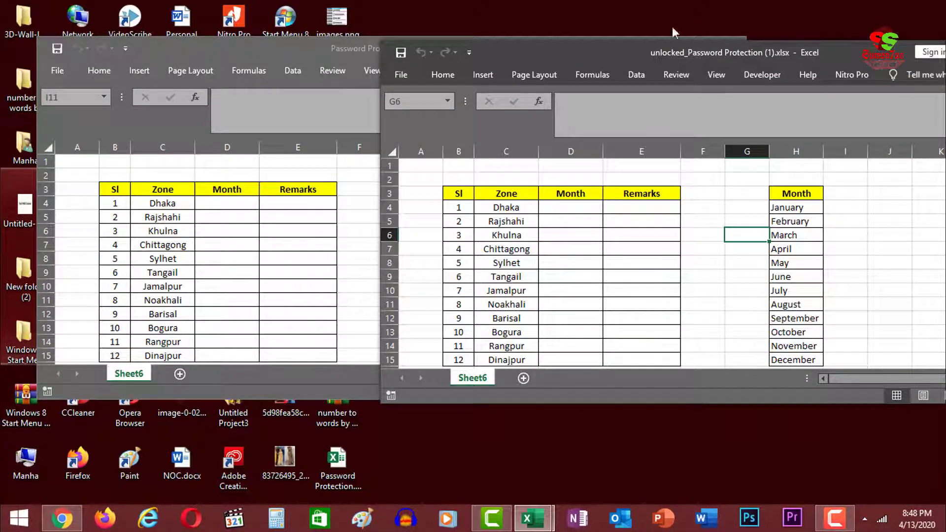
pyautogui.doubleClick(593, 58)
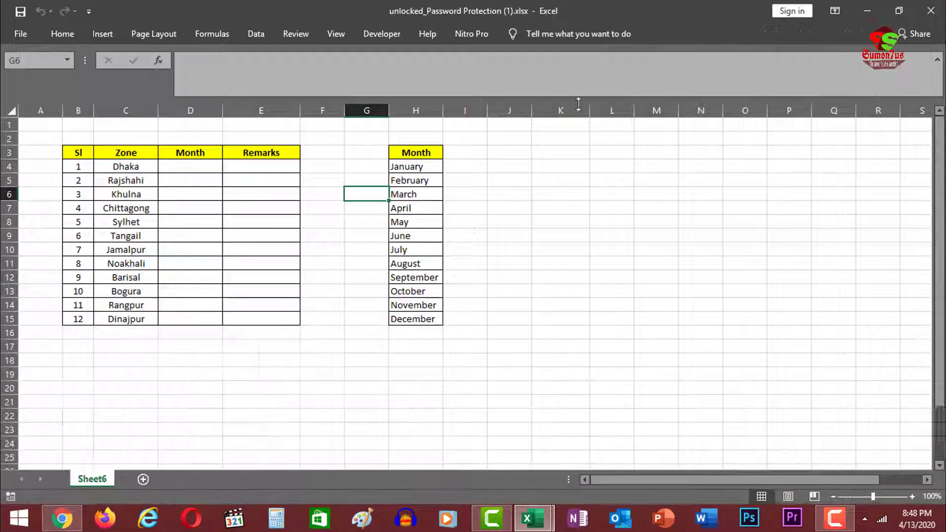
# Step: Type test text 'bcvb', 'ngfngfgn' and 'xvxcv' into cells K6, J6 and M9
pyautogui.click(575, 197)
pyautogui.write('bcvb')
pyautogui.click(500, 195)
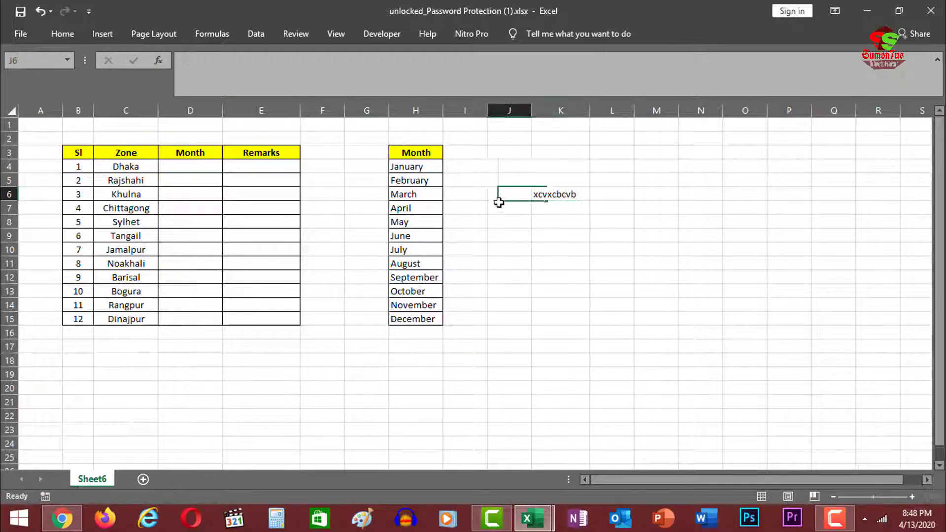
pyautogui.write('ngfngfgn')
pyautogui.click(655, 235)
pyautogui.write('xv')
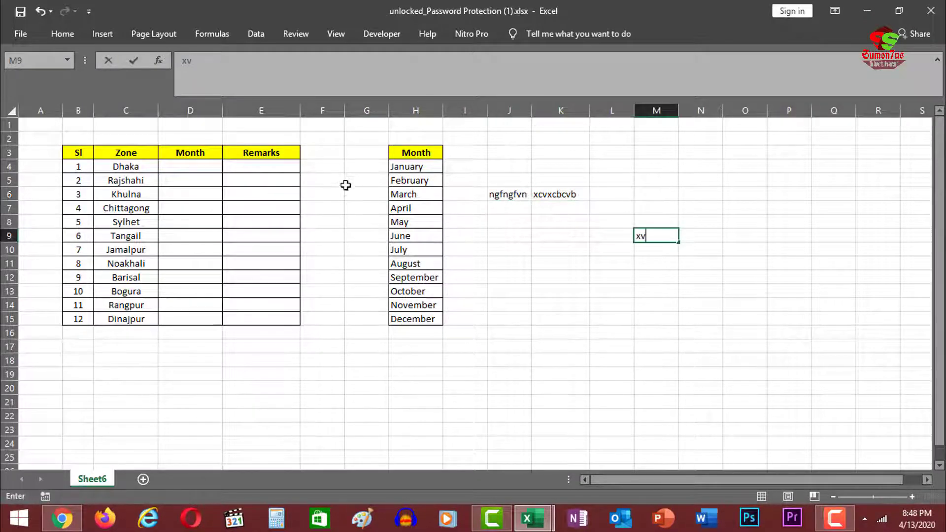
pyautogui.write('xcv')
pyautogui.click(330, 193)
# Step: Type test text into E6 and H8, then close the unlocked copy without saving
pyautogui.click(268, 192)
pyautogui.write('vxcvxc')
pyautogui.click(281, 257)
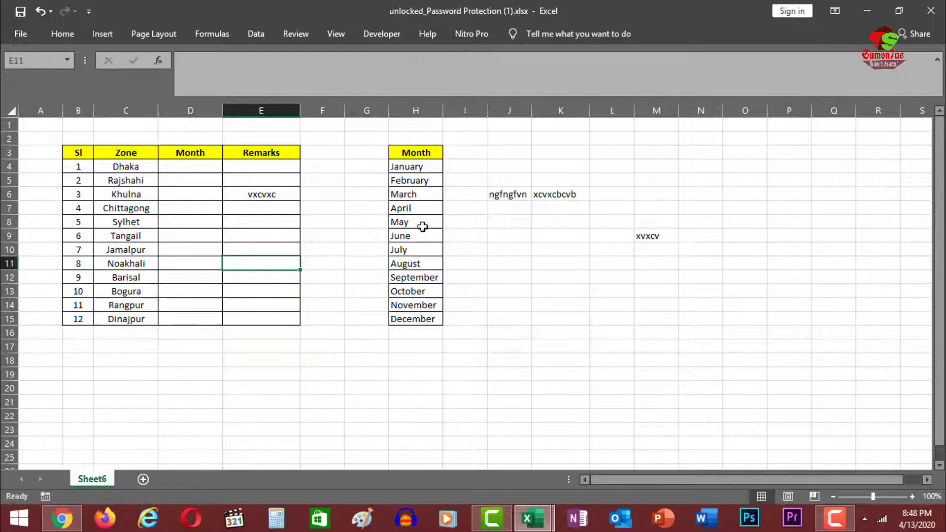
pyautogui.click(422, 225)
pyautogui.write('xcvxcvxcv')
pyautogui.click(504, 232)
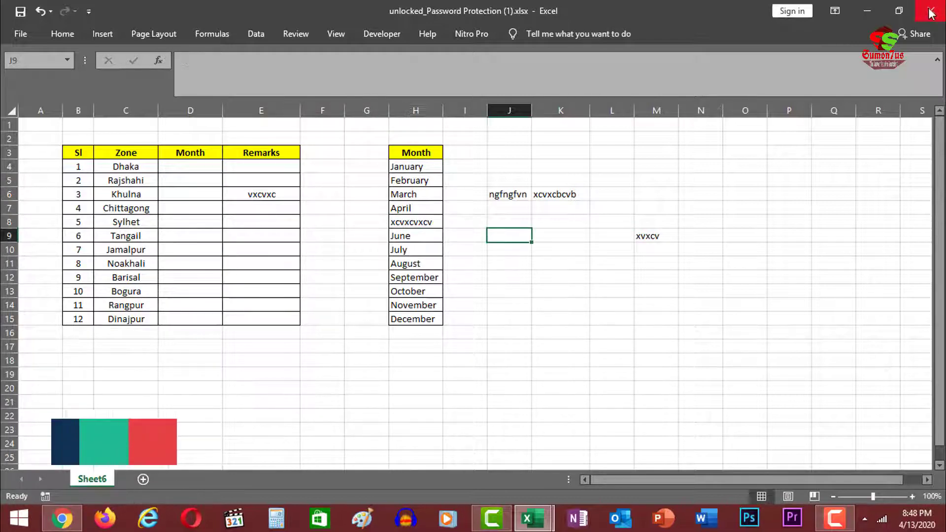
pyautogui.hotkey('ctrl', 'w')
pyautogui.click(474, 279)
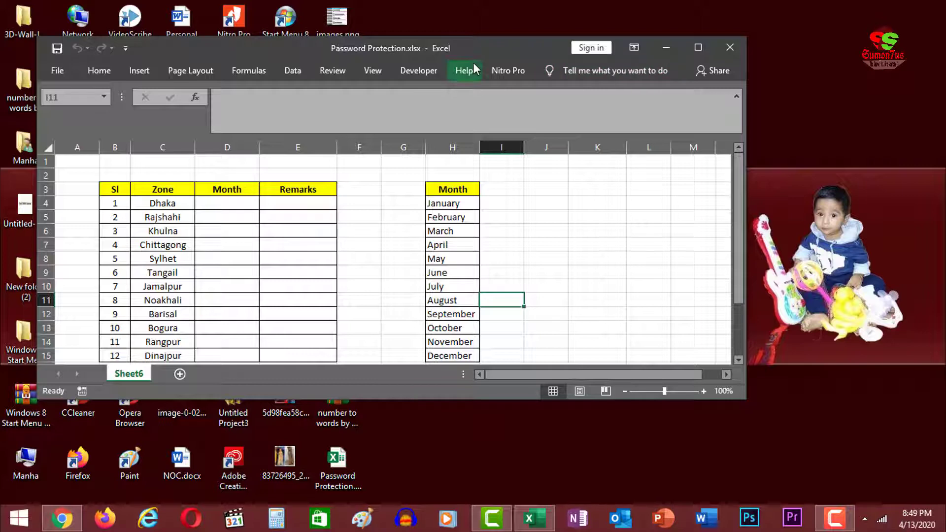
# Step: Maximize the original workbook and select K10, J5:J15 and K11
pyautogui.click(689, 43)
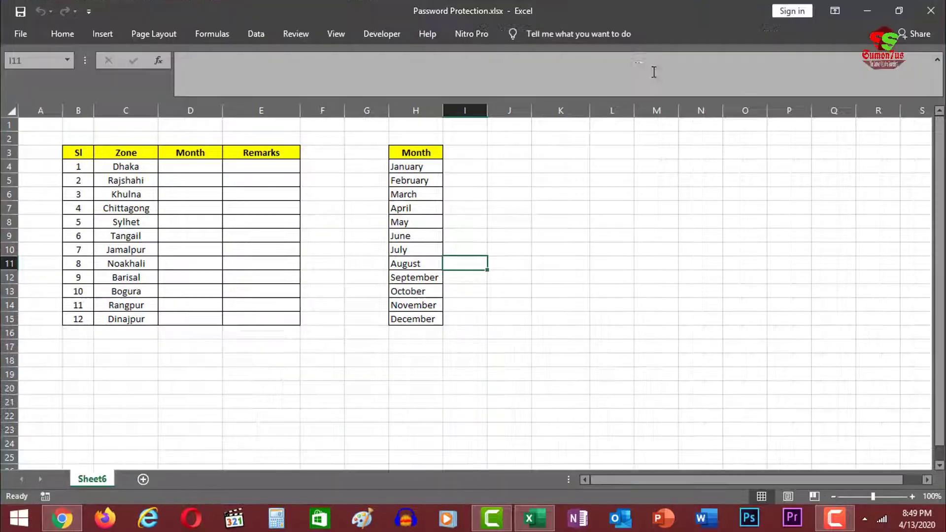
pyautogui.click(549, 249)
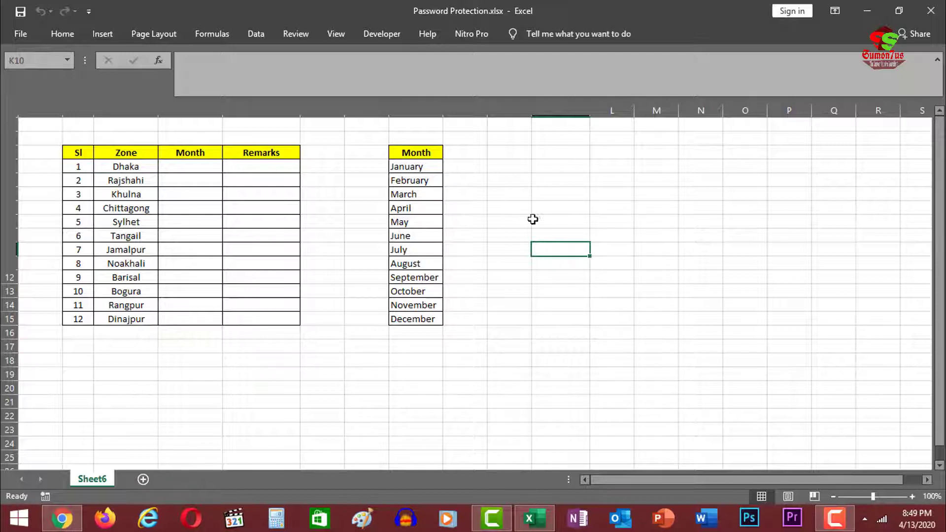
pyautogui.moveTo(491, 187); pyautogui.dragTo(531, 321)
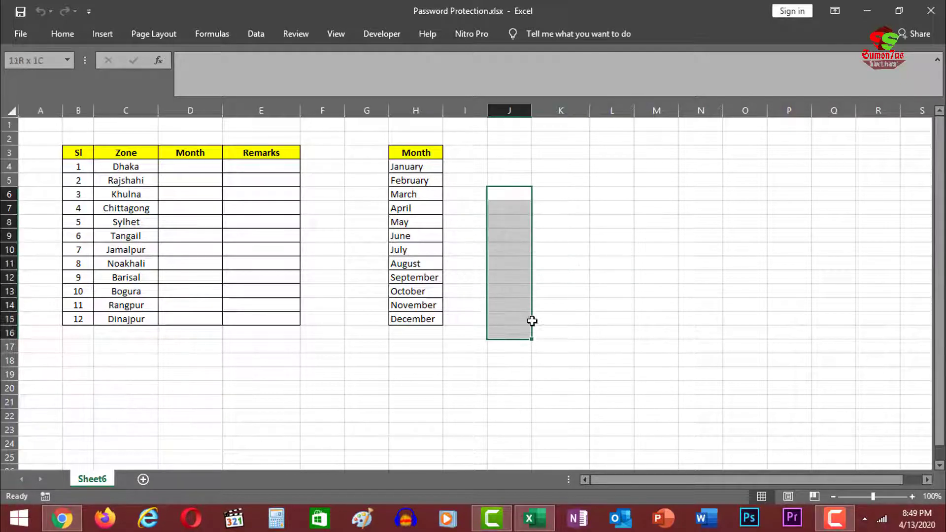
pyautogui.click(570, 264)
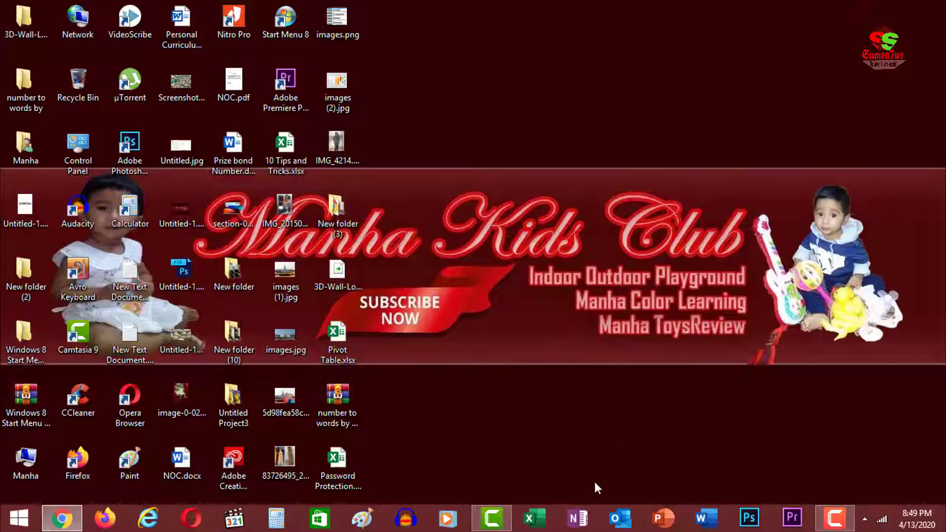